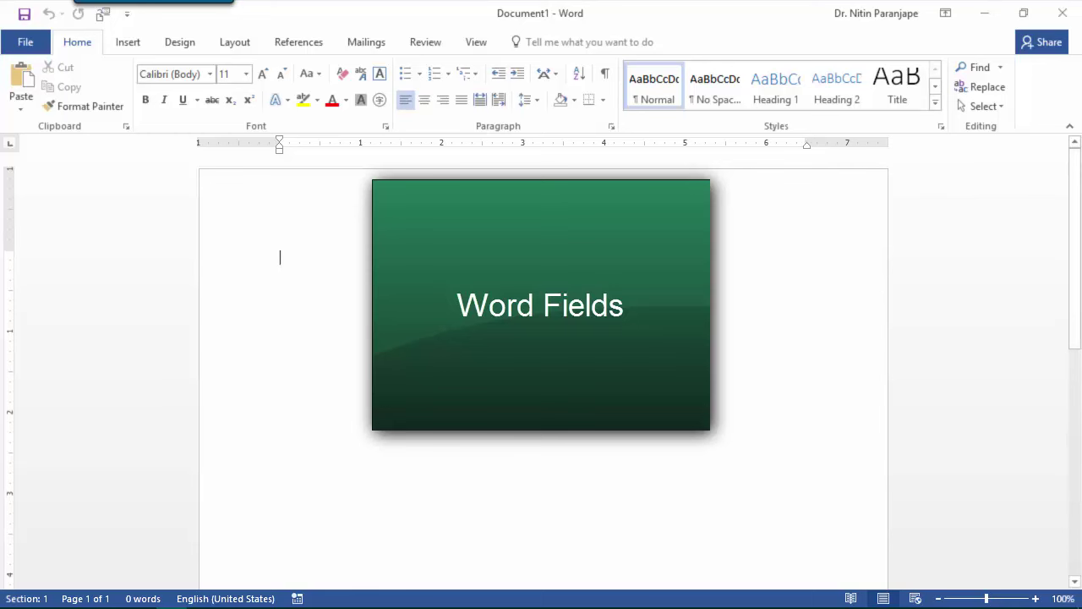
# In Advanced Properties, add custom property CustomerName with value MaxOffice and close the dialog
pyautogui.click(40, 45)
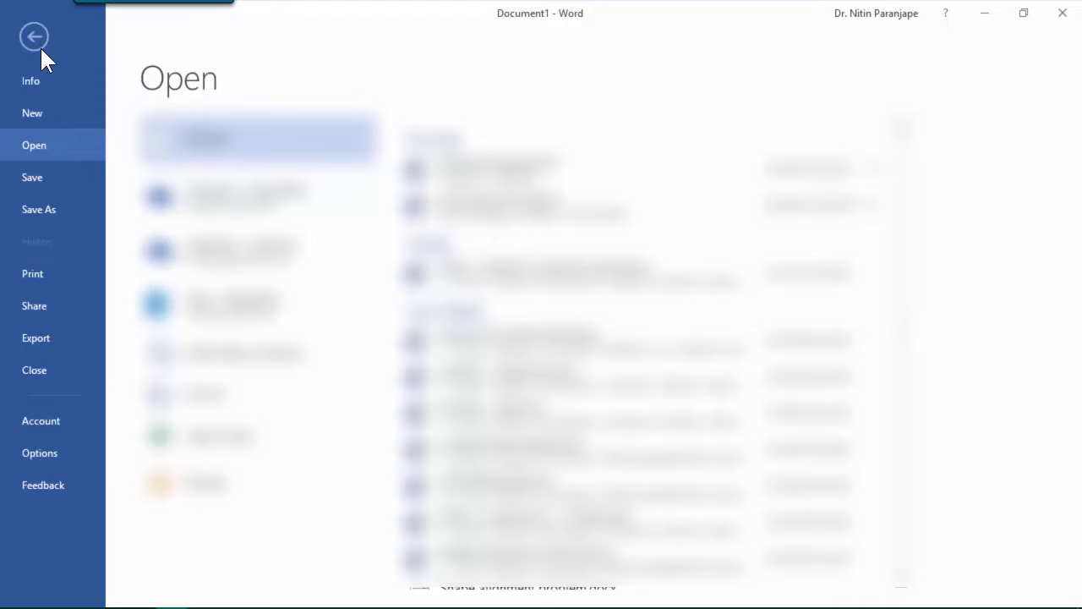
pyautogui.click(34, 82)
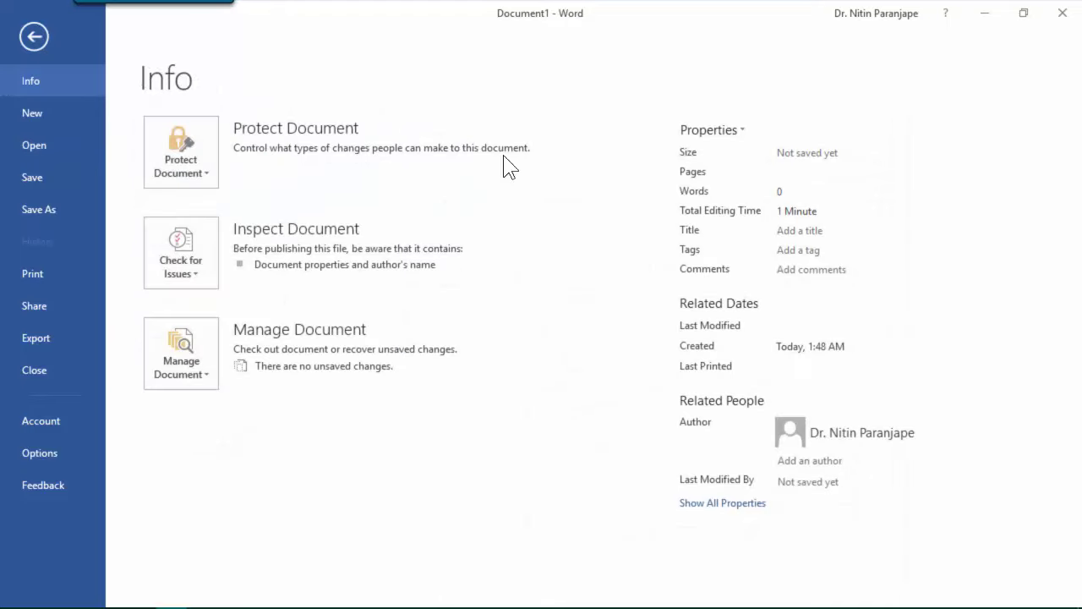
pyautogui.click(713, 134)
pyautogui.click(731, 178)
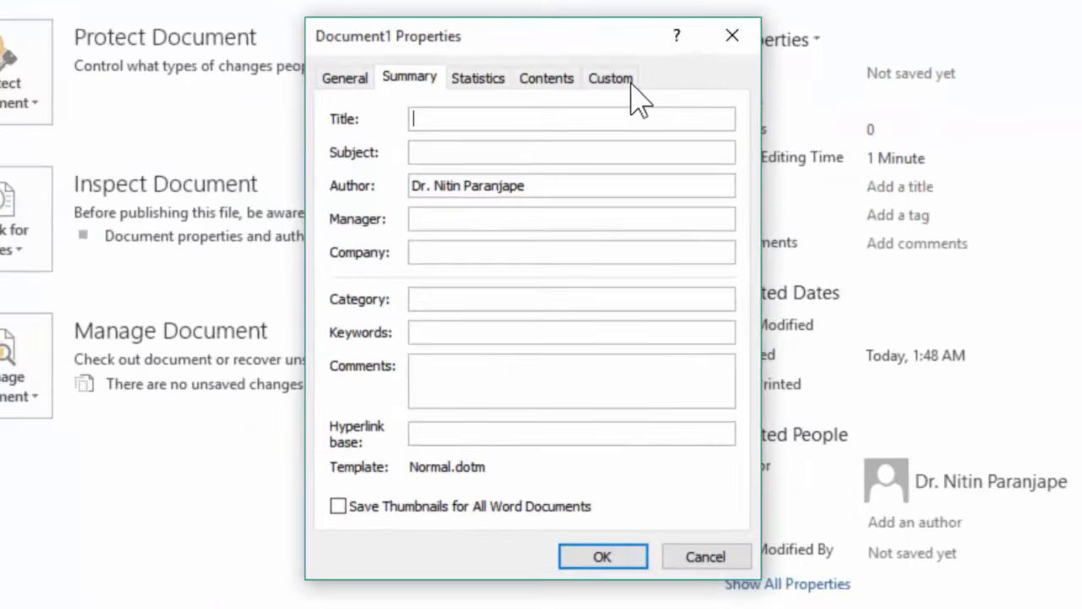
pyautogui.click(607, 156)
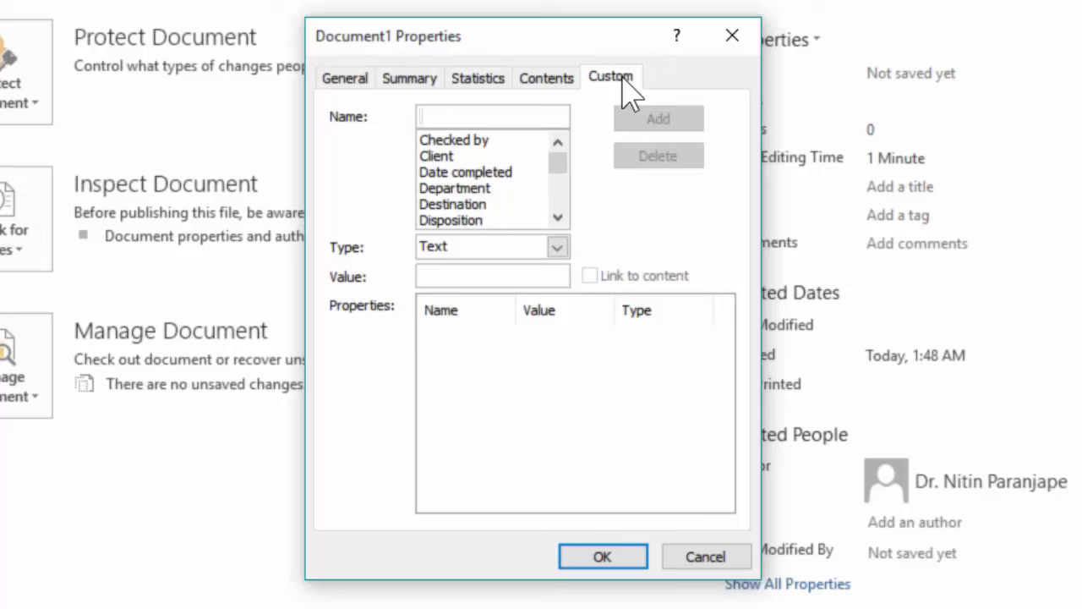
pyautogui.write('CustomerName')
pyautogui.click(476, 269)
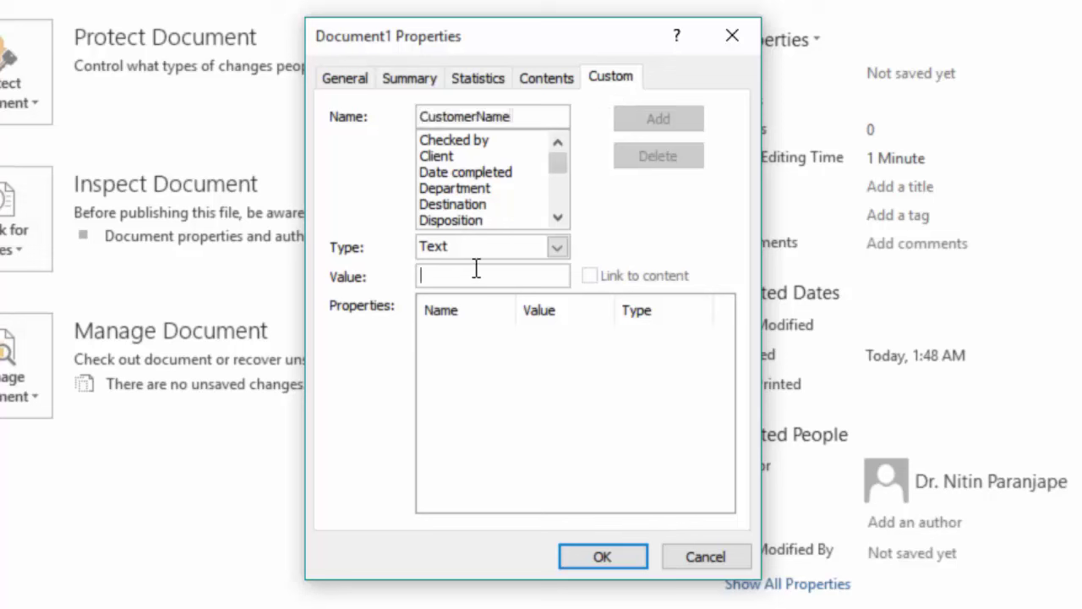
pyautogui.write('MaxOffice')
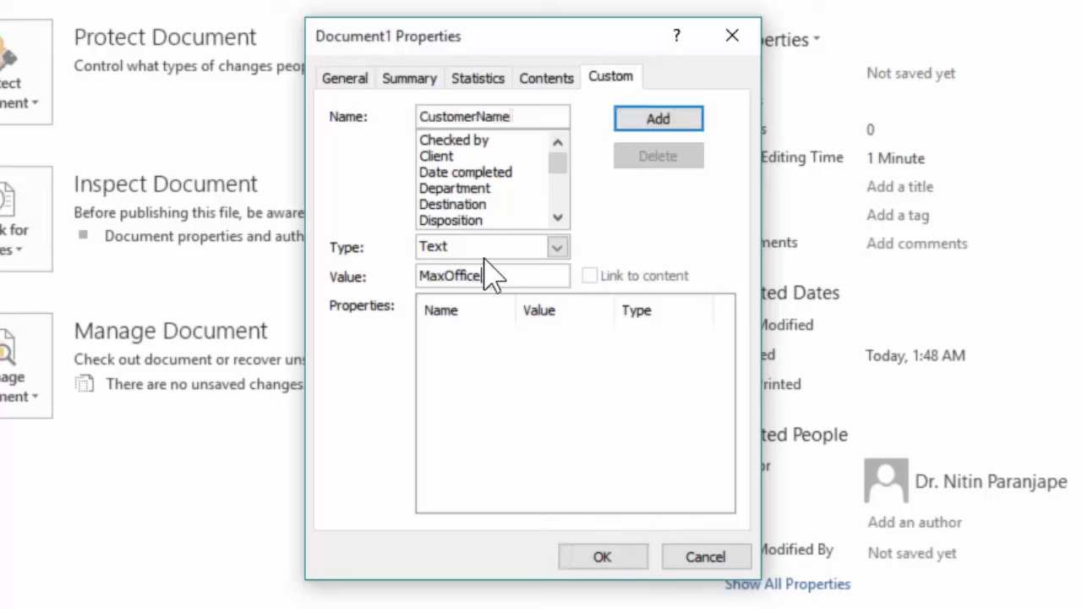
pyautogui.click(665, 125)
pyautogui.press('Return')
pyautogui.press('Escape')
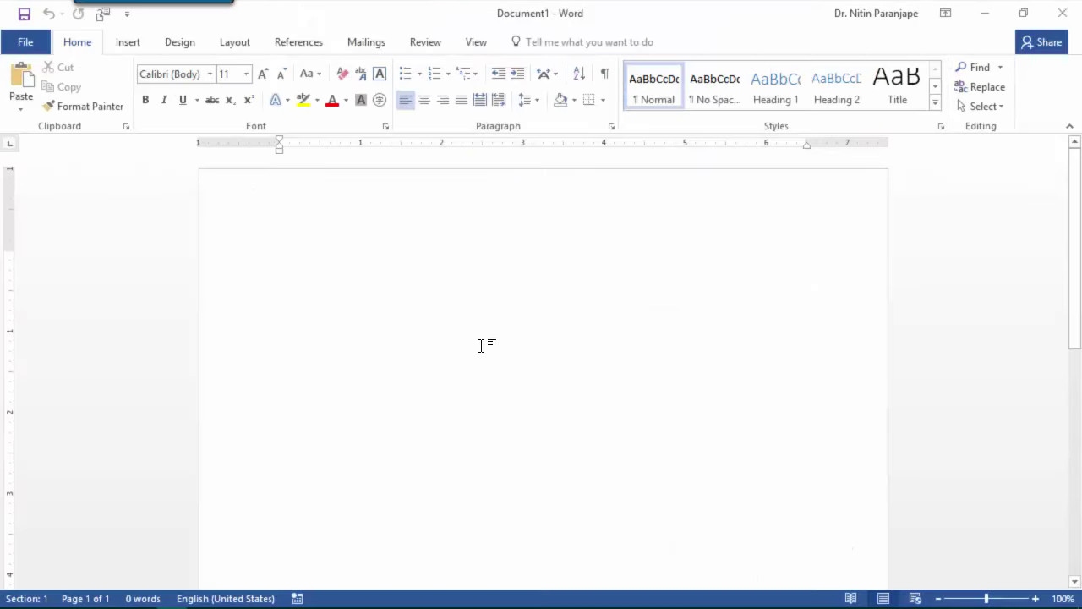
# Insert a Document Information DocProperty field for CustomerName, showing MaxOffice on the page
pyautogui.click(130, 44)
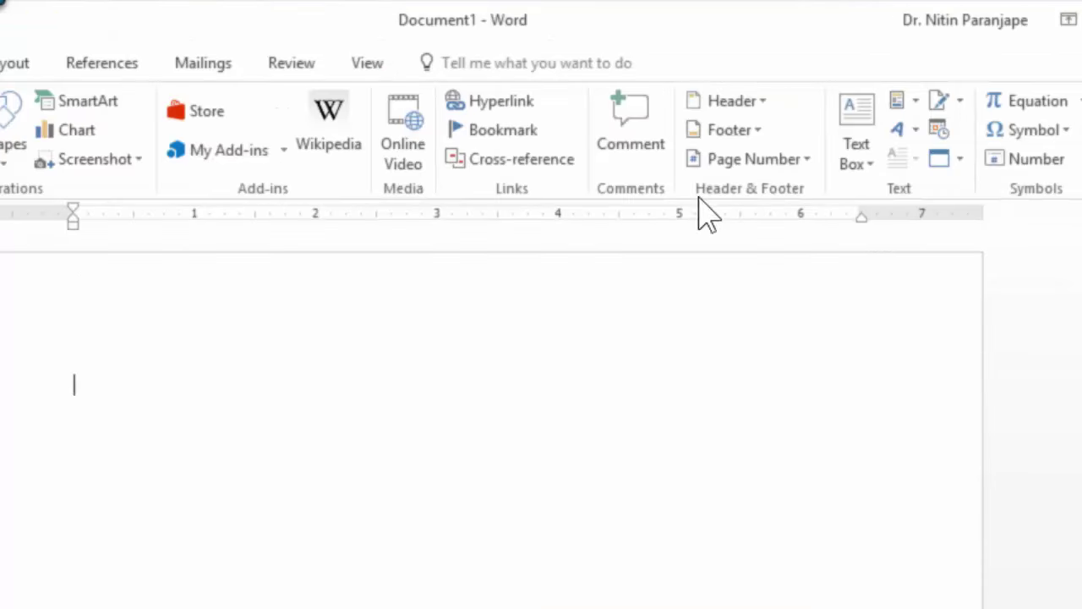
pyautogui.click(897, 103)
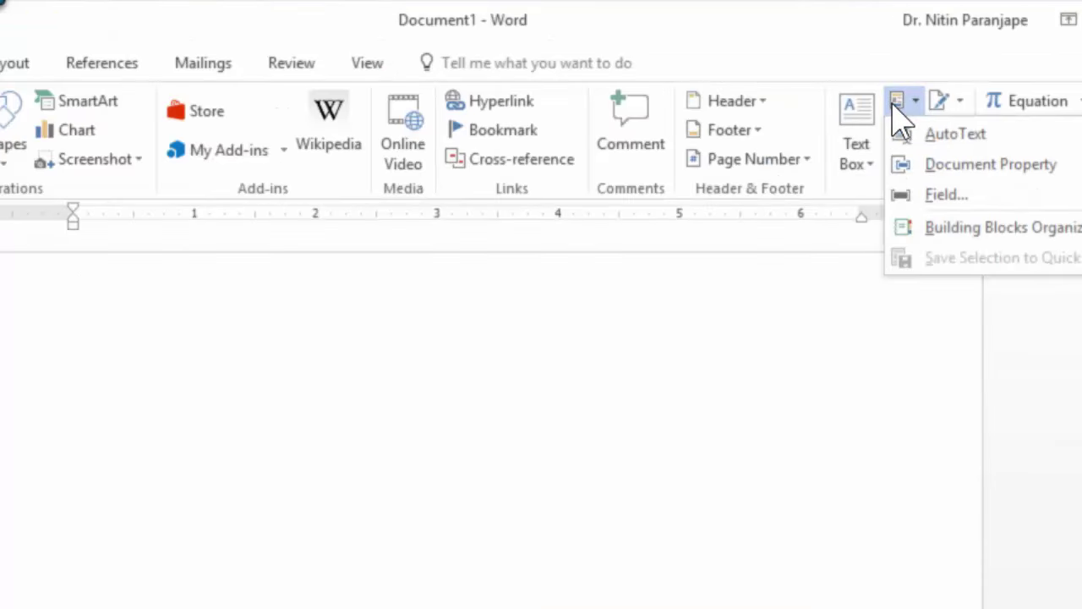
pyautogui.click(947, 199)
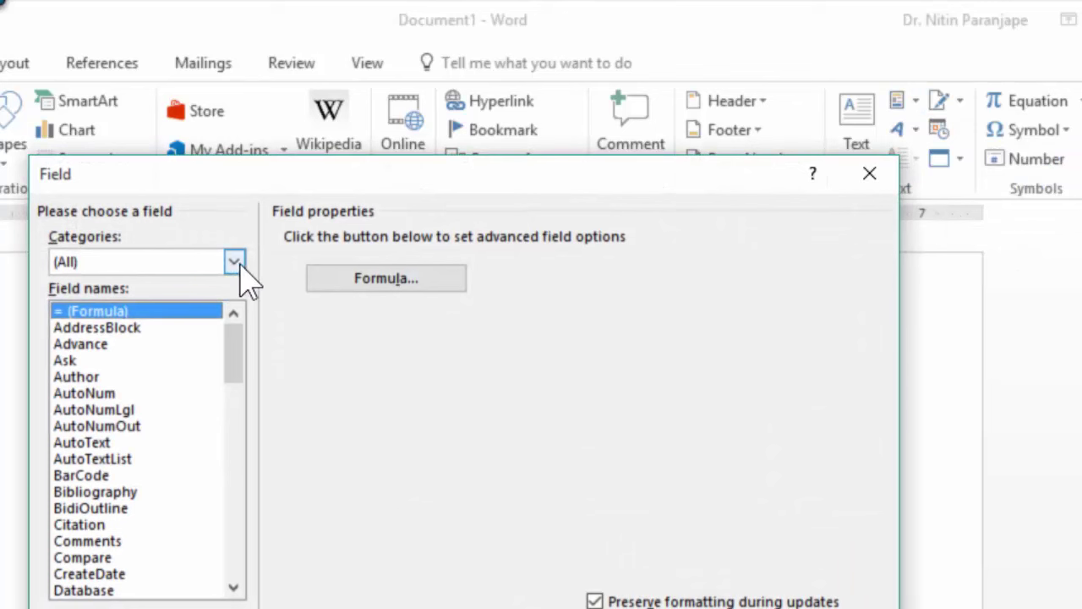
pyautogui.click(234, 262)
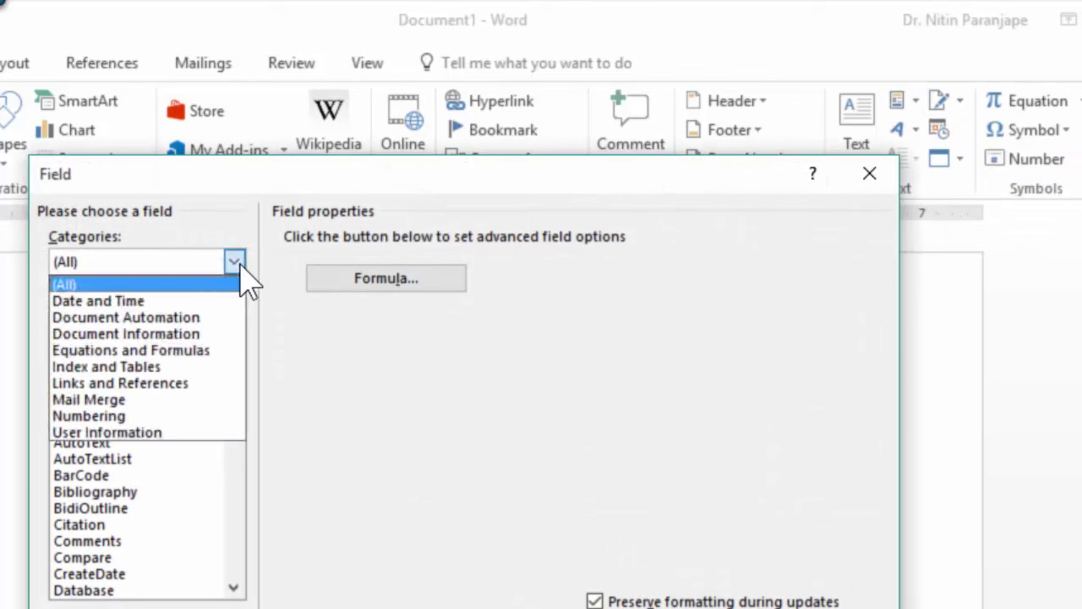
pyautogui.click(210, 335)
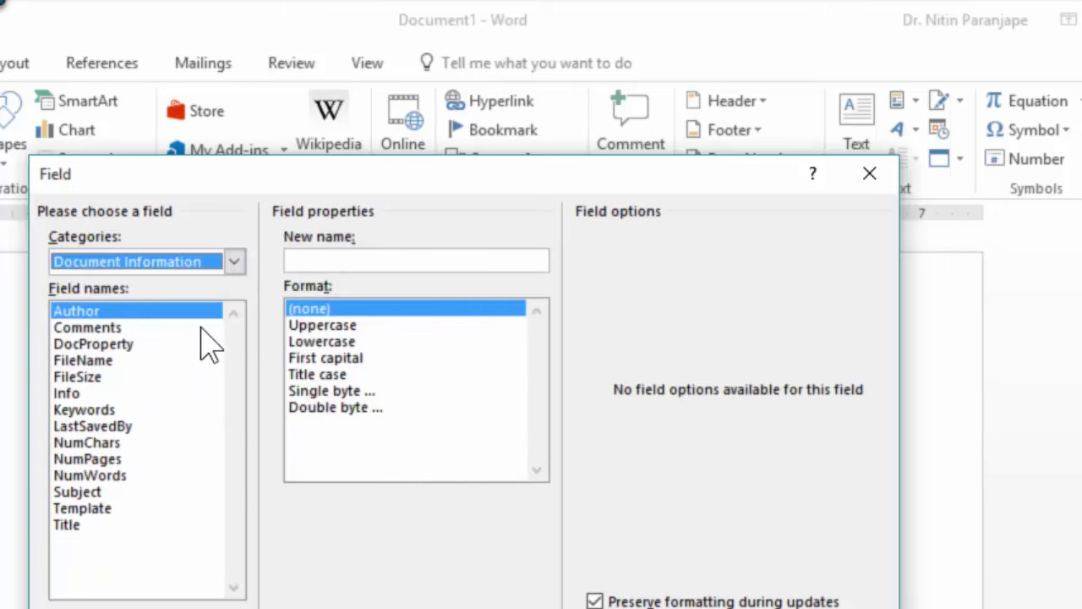
pyautogui.click(136, 347)
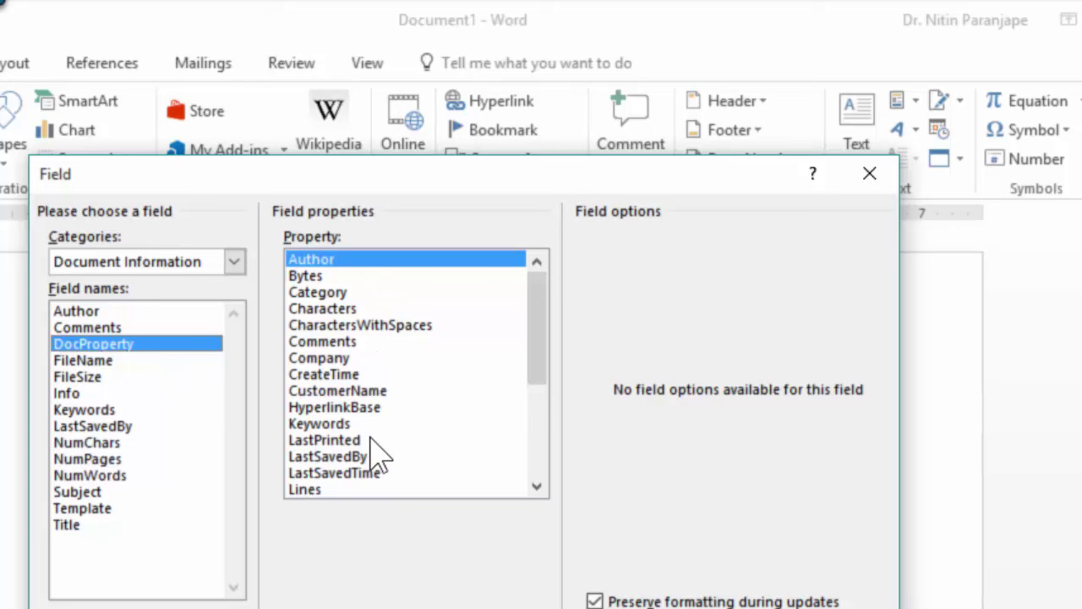
pyautogui.click(384, 392)
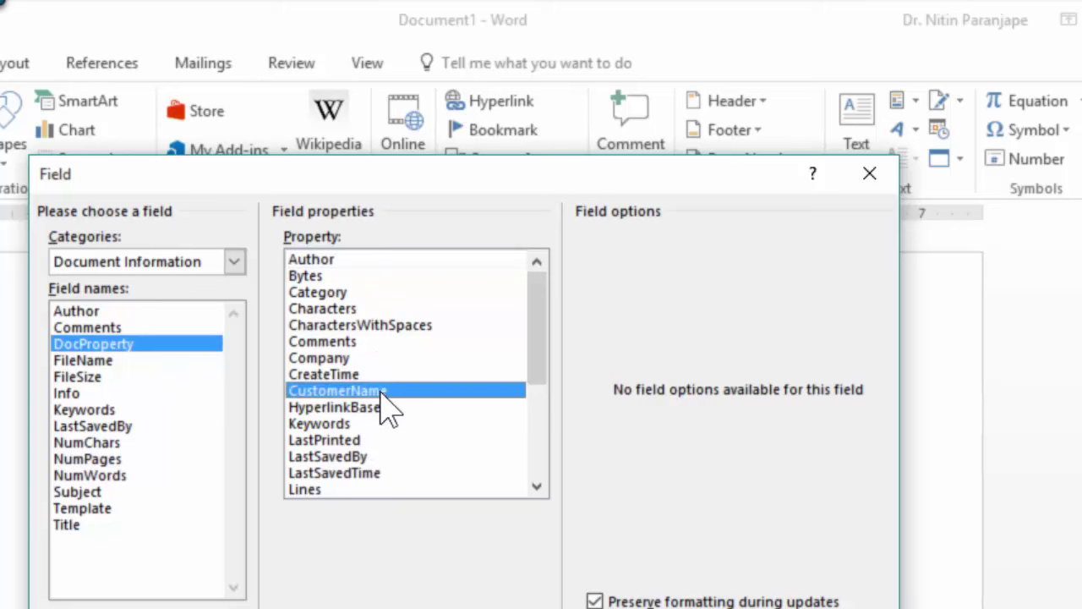
pyautogui.click(596, 605)
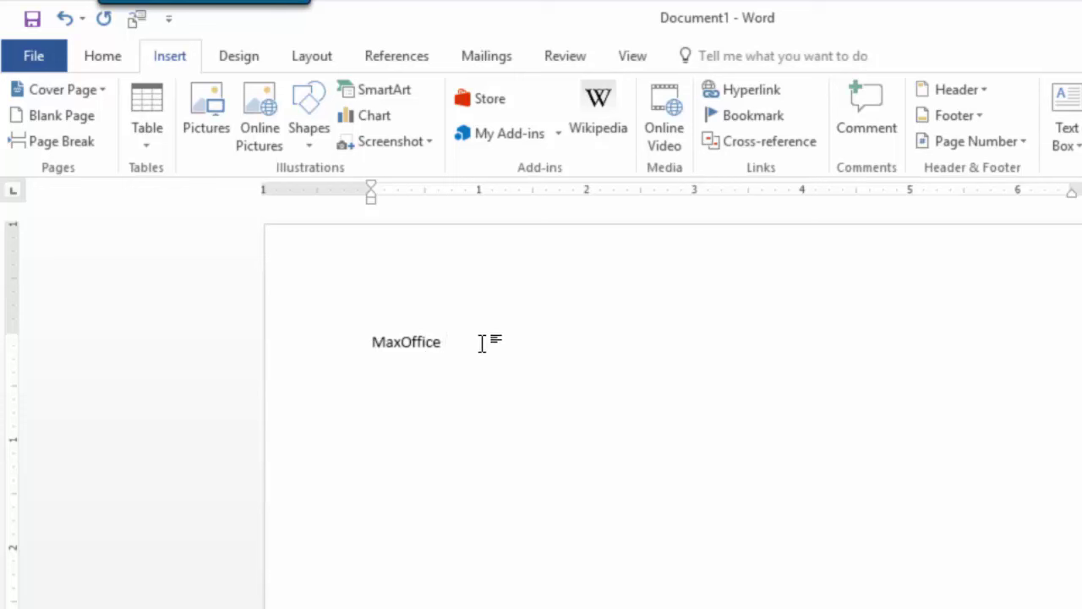
# Select the MaxOffice field result, open the Clipboard pane, and copy the field into it
pyautogui.doubleClick(403, 352)
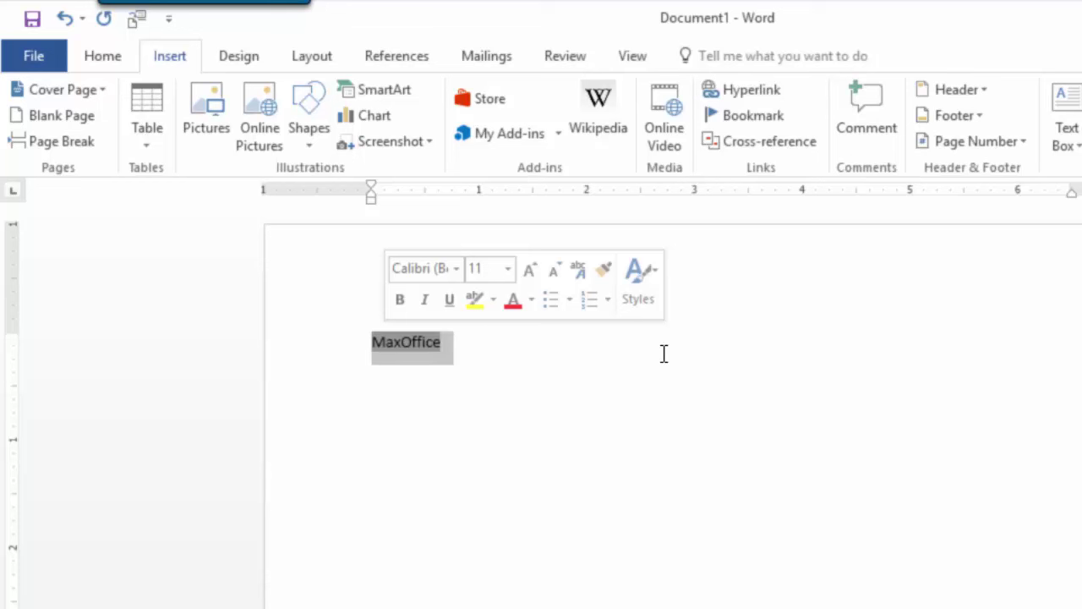
pyautogui.click(108, 59)
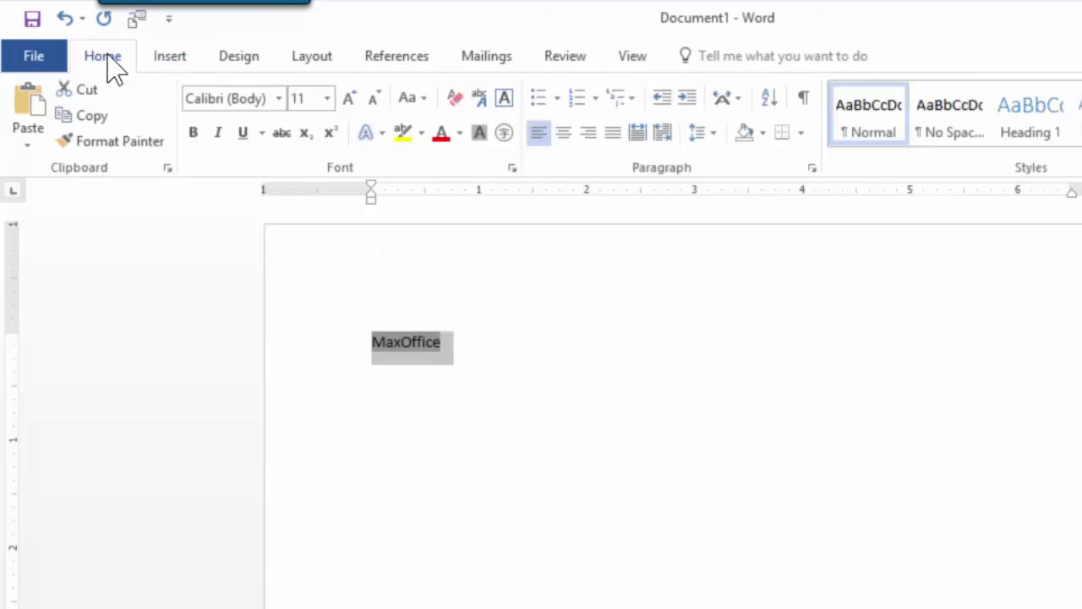
pyautogui.click(168, 169)
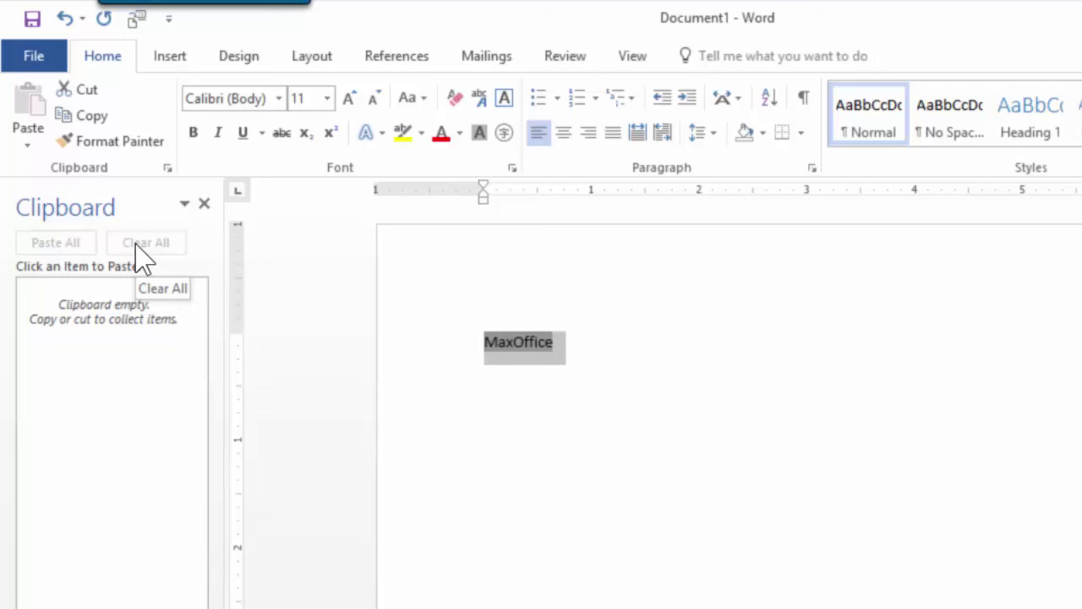
pyautogui.hotkey('ctrl', 'c')
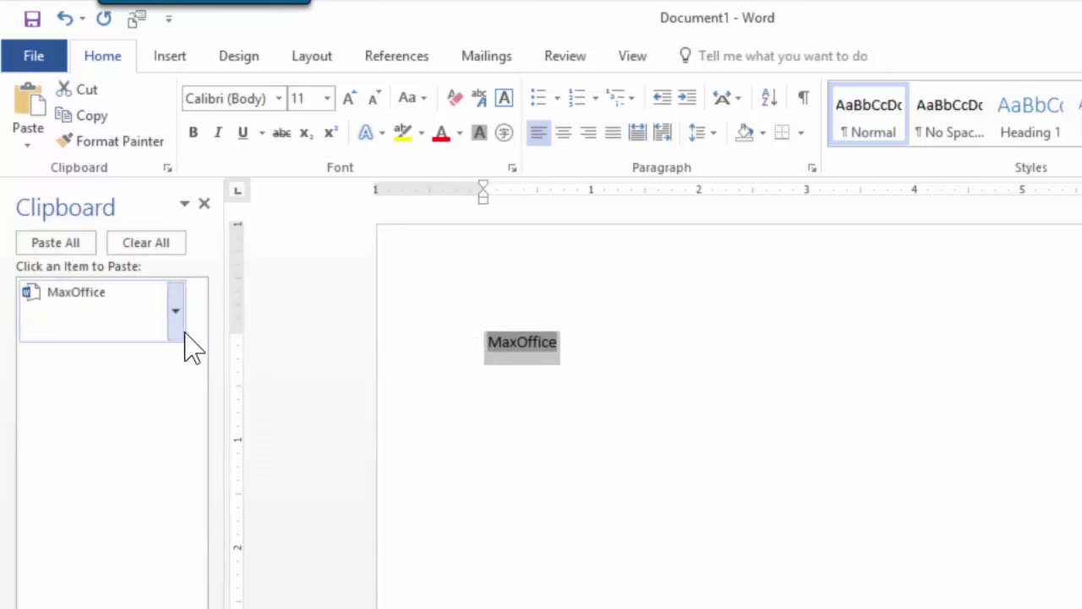
pyautogui.click(480, 337)
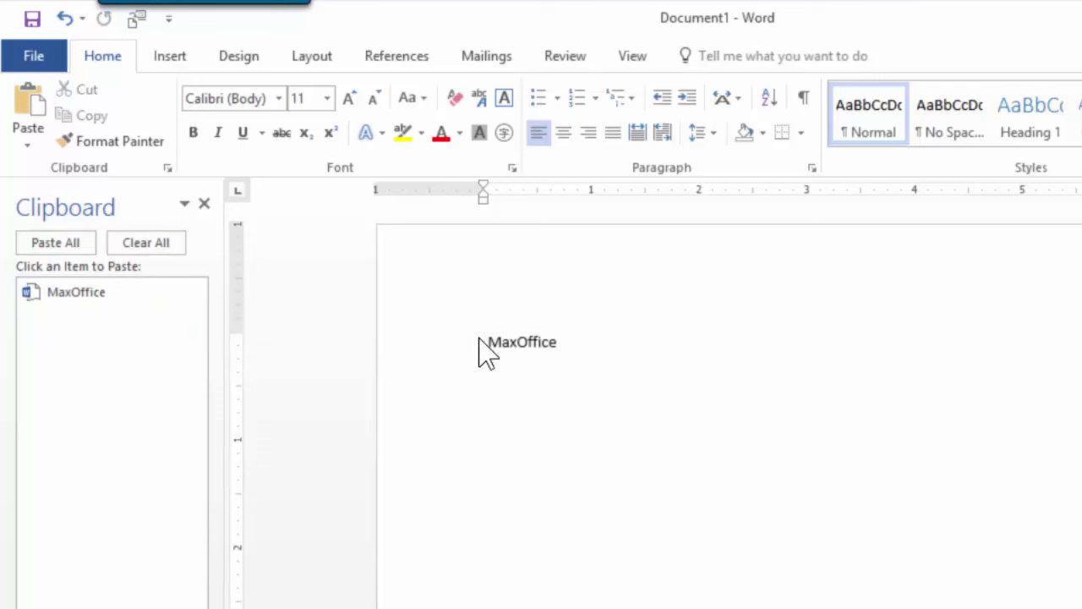
# Type 'Training Proposal for' as a Title-styled line and start a new paragraph
pyautogui.write('Training Proposal for')
pyautogui.hotkey('ctrl', 'shift', 's')
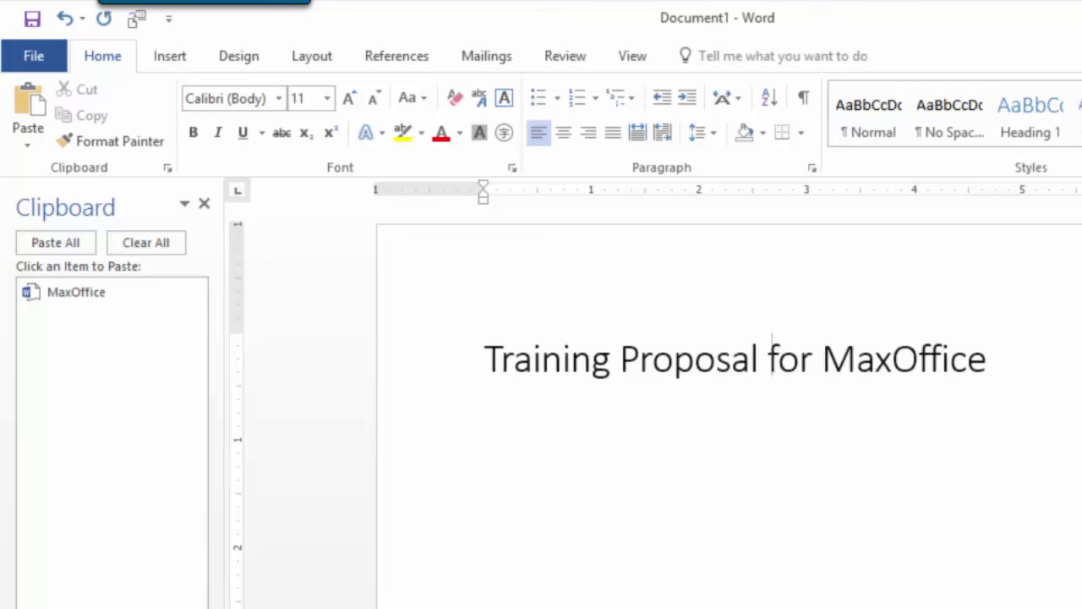
pyautogui.press('End')
pyautogui.press('Return')
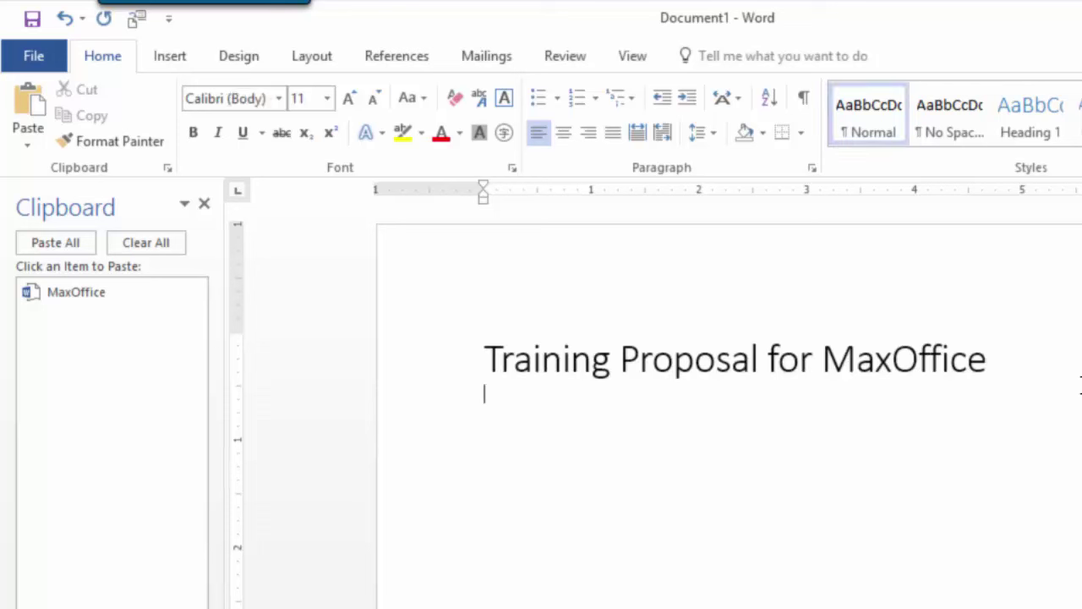
# Type 'discussion with' and paste MaxOffice from the Clipboard pane after it
pyautogui.write('d')
pyautogui.write('iscussion ')
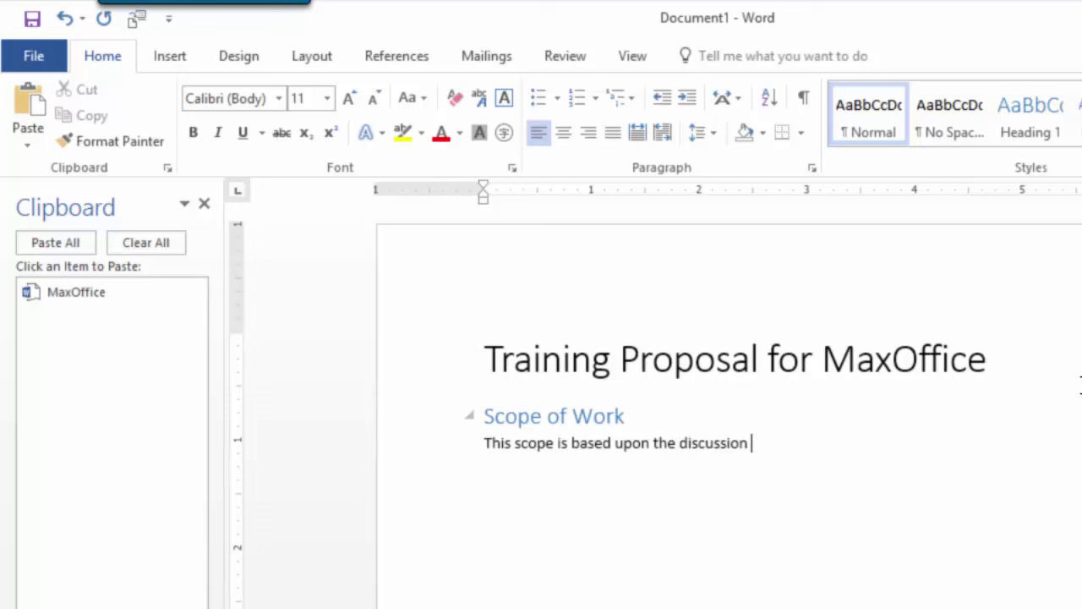
pyautogui.write('with')
pyautogui.click(123, 296)
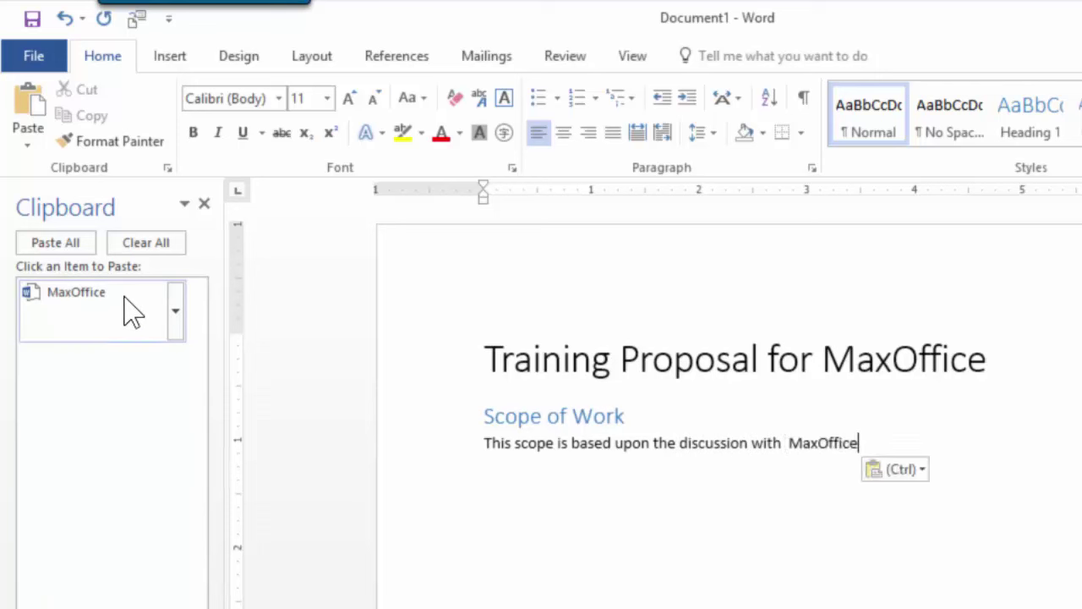
pyautogui.doubleClick(831, 450)
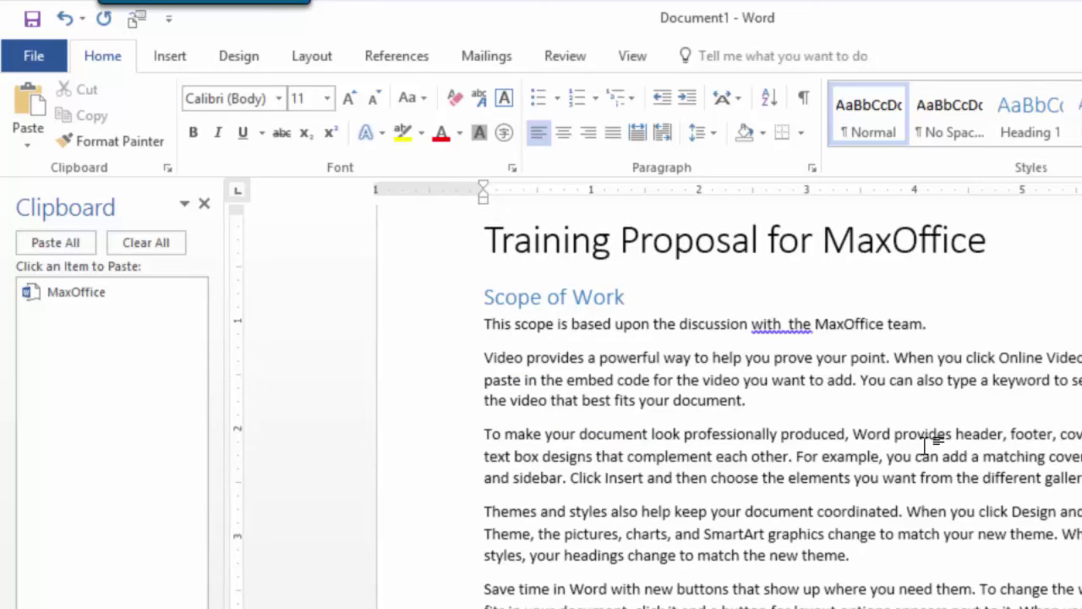
# Add a Heading 1 line 'The MaxOffice Team' at the document end with the pasted name
pyautogui.hotkey('ctrl', 'End')
pyautogui.write('The')
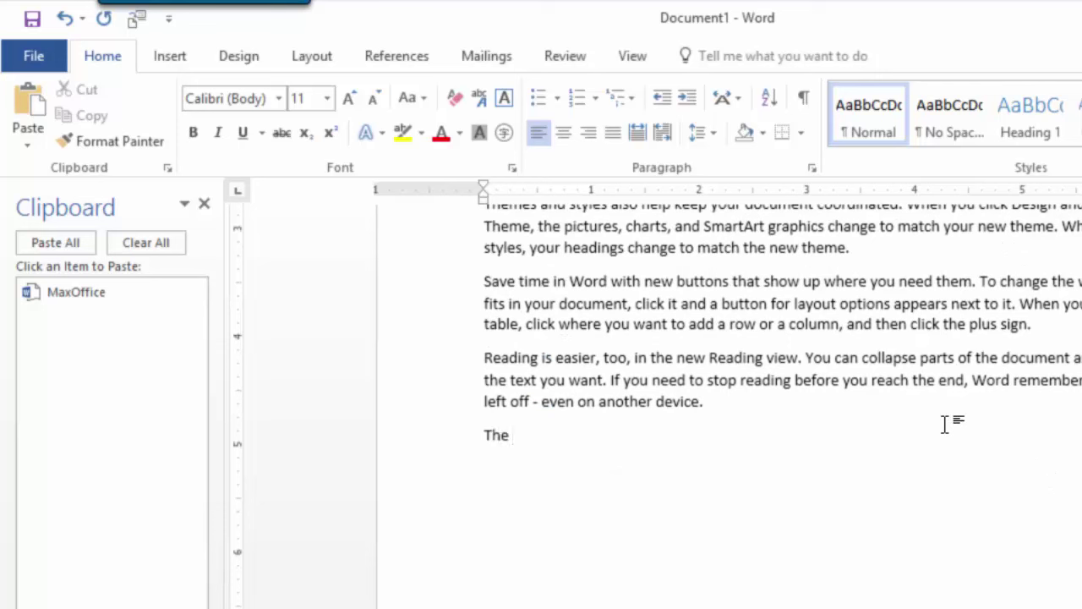
pyautogui.hotkey('ctrl', 'alt', '1')
pyautogui.click(73, 296)
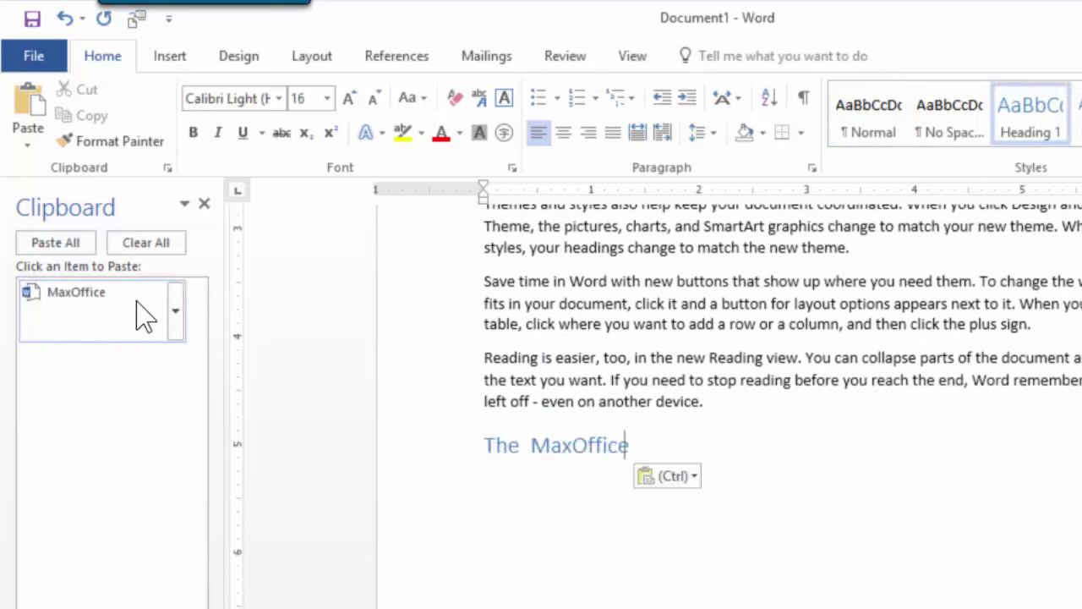
pyautogui.write('Team')
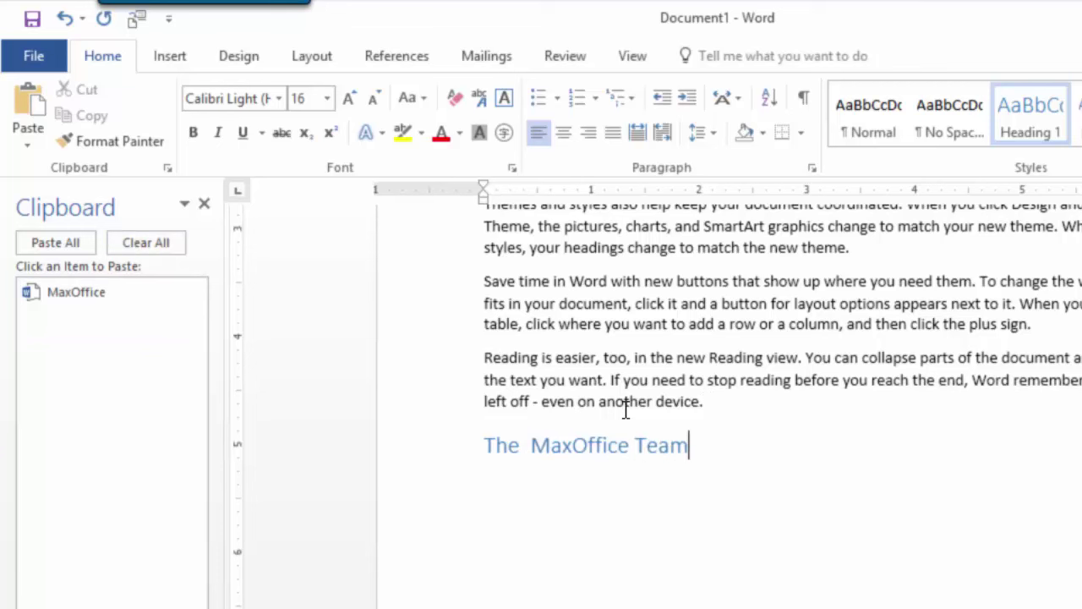
pyautogui.press('Return')
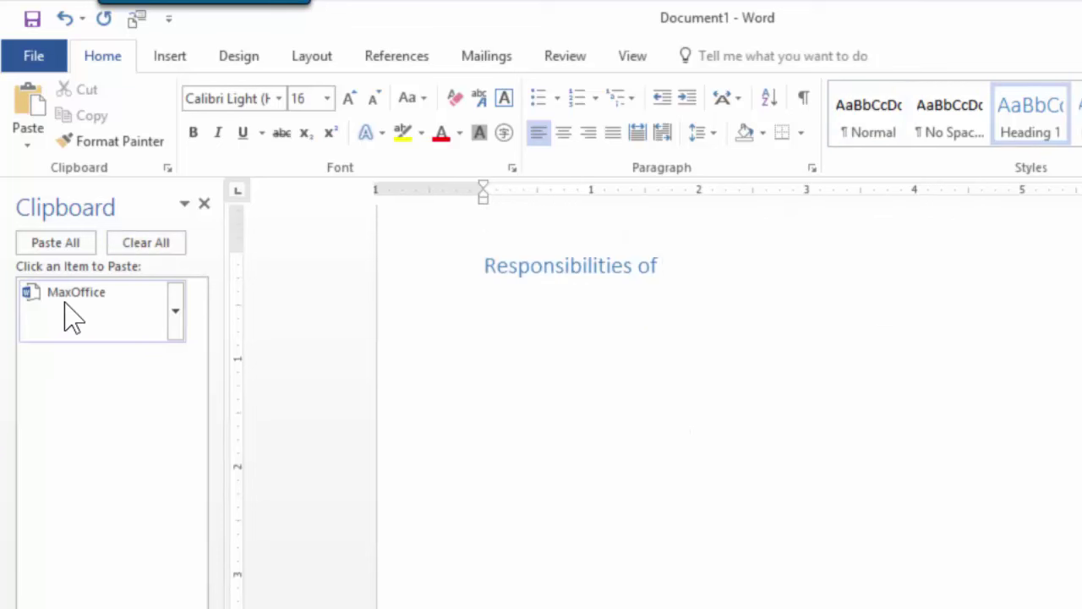
# Paste MaxOffice into the Responsibilities of heading, then return to the top of the document
pyautogui.click(65, 311)
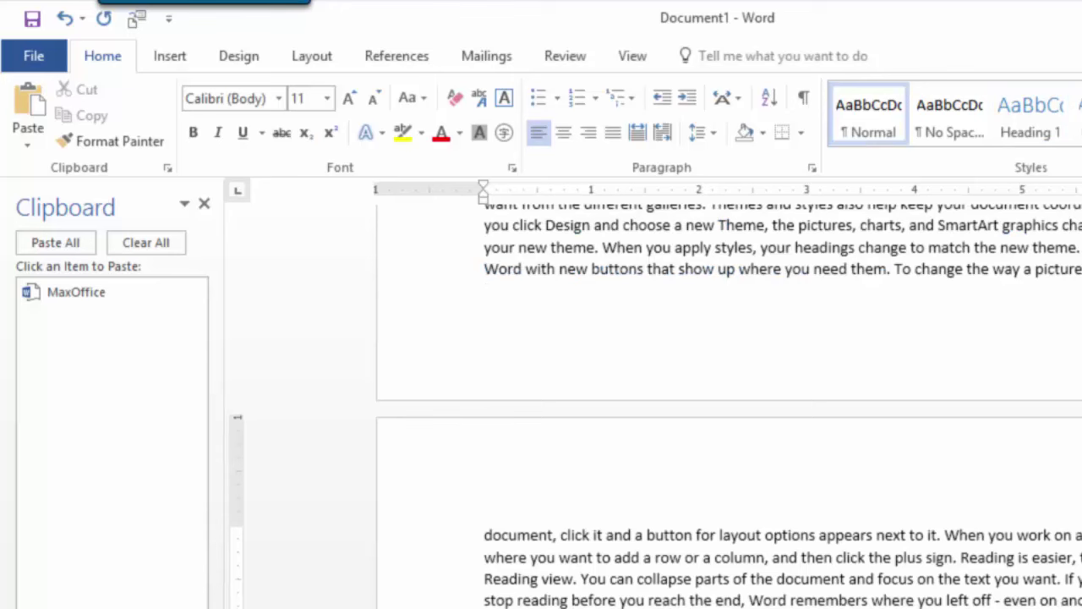
pyautogui.hotkey('ctrl', 'Home')
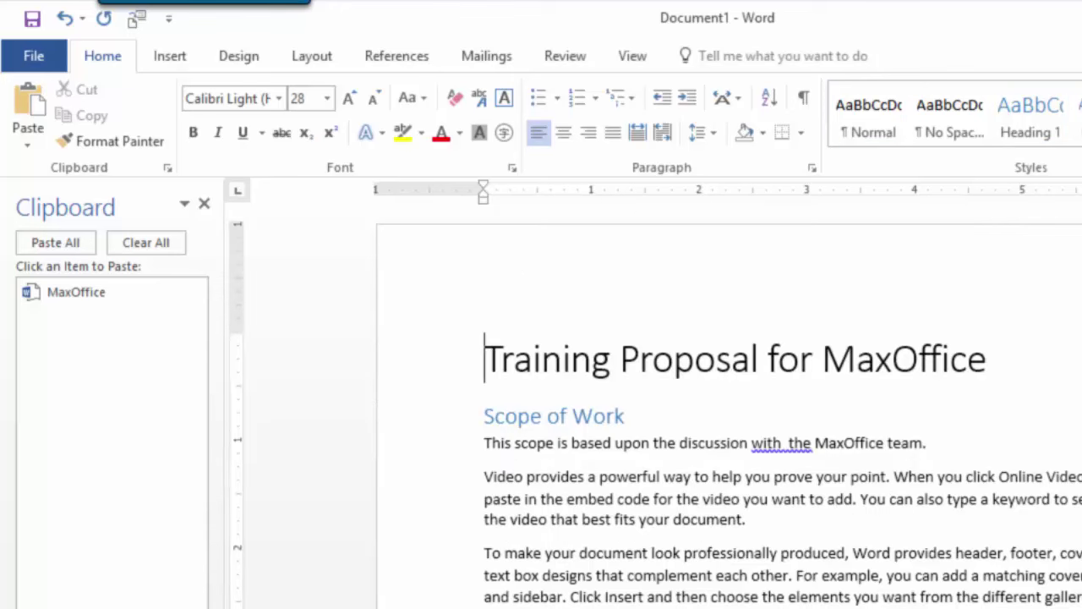
pyautogui.hotkey('ctrl', 'End')
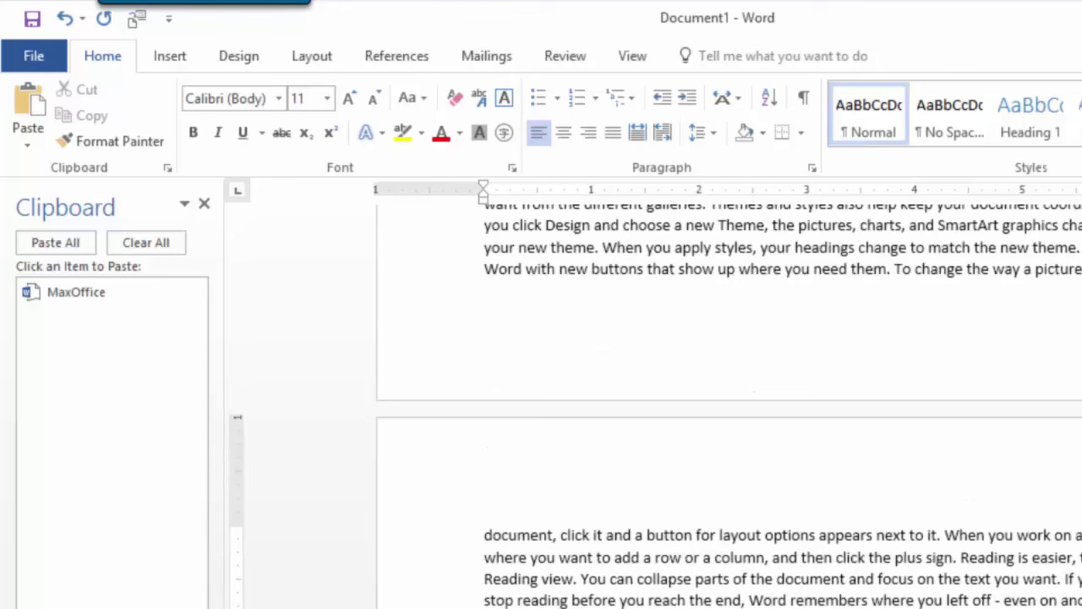
pyautogui.hotkey('ctrl', 'Home')
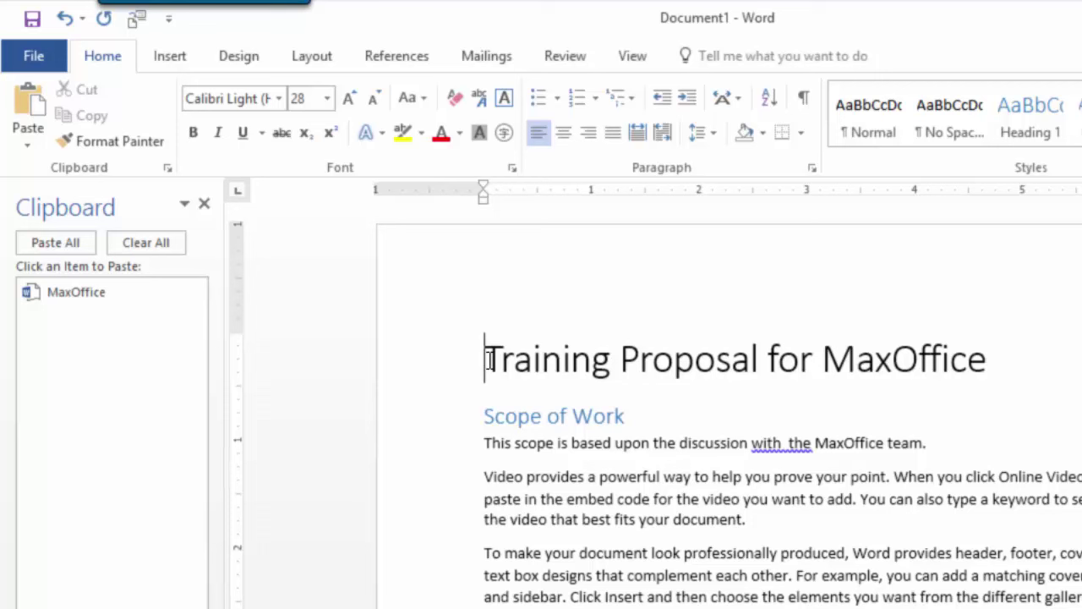
# In Advanced Properties, change the CustomerName value from MaxOffice to Efficiency365
pyautogui.click(23, 62)
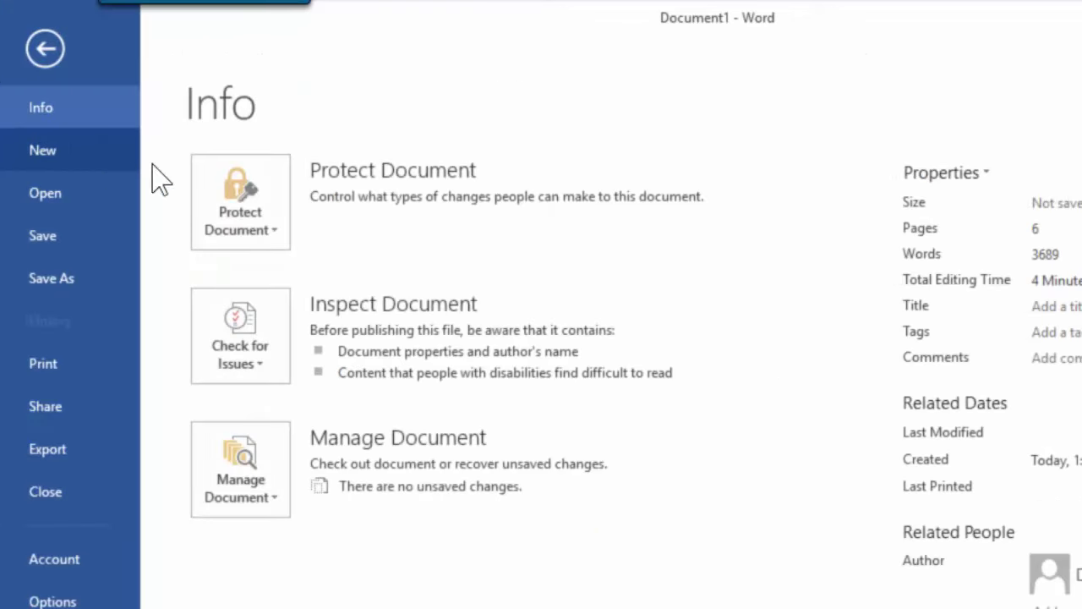
pyautogui.click(941, 173)
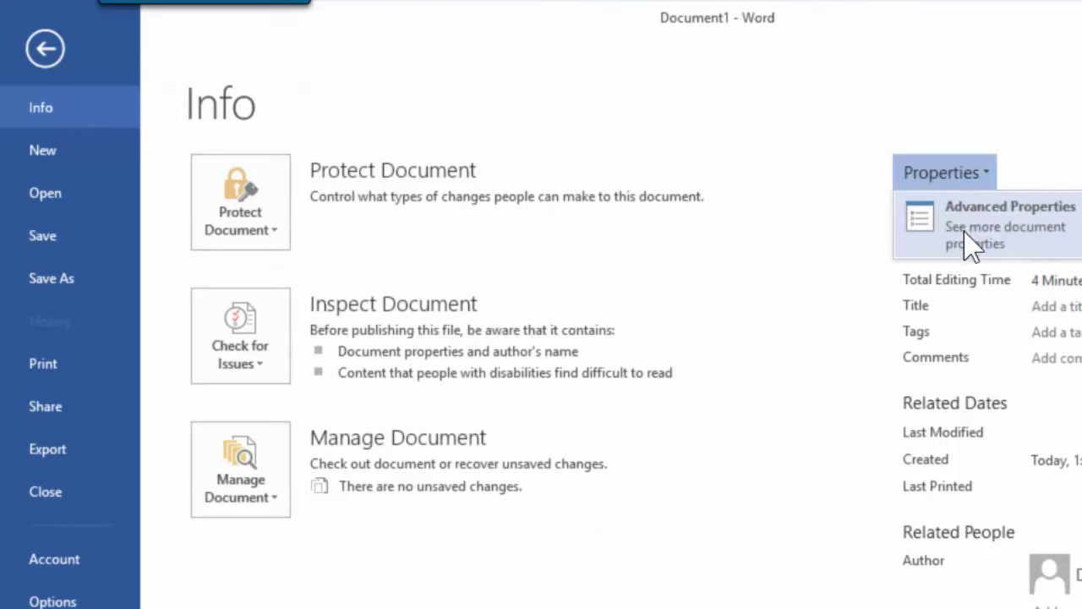
pyautogui.click(972, 241)
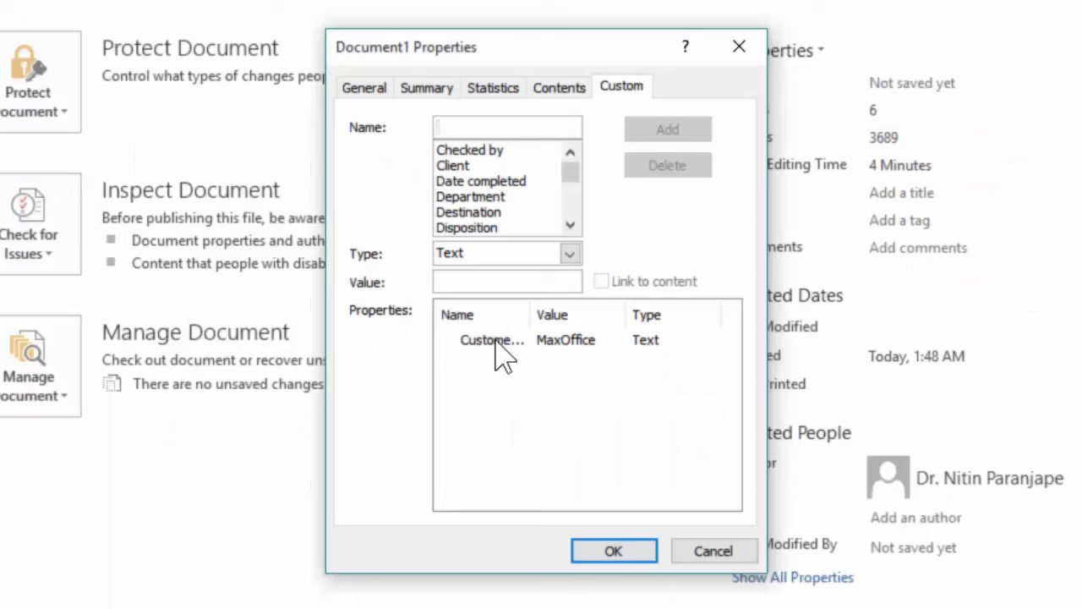
pyautogui.click(496, 341)
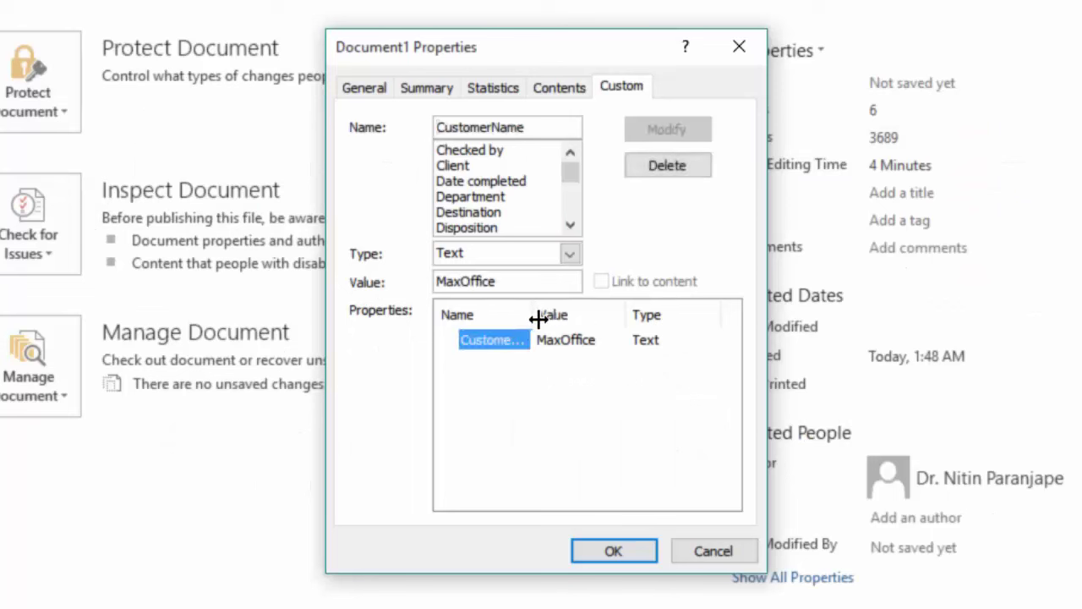
pyautogui.moveTo(533, 319); pyautogui.dragTo(576, 323)
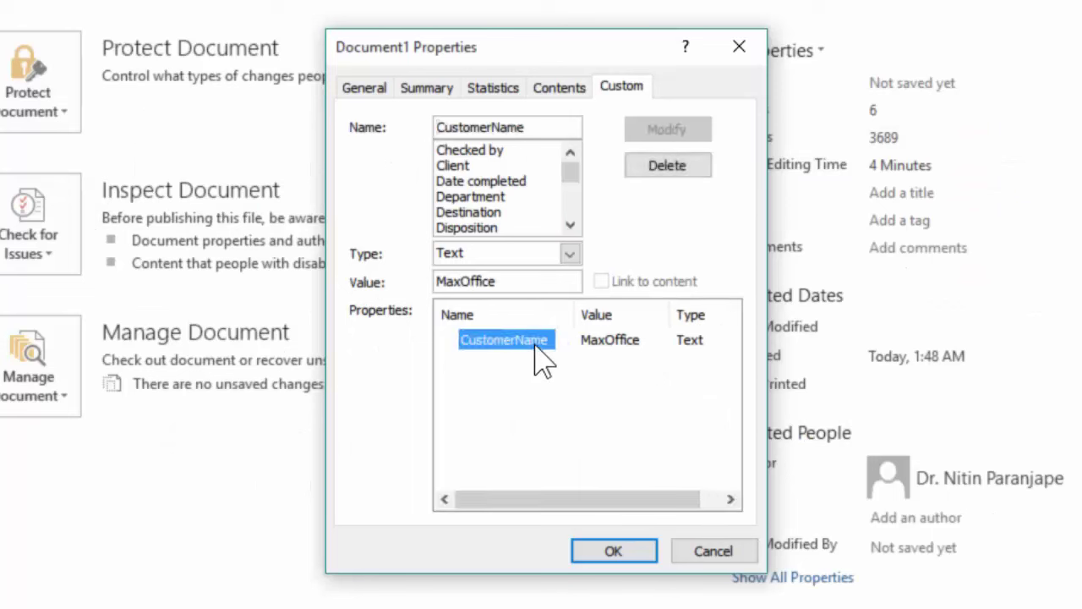
pyautogui.doubleClick(517, 286)
pyautogui.write('Efficiency365')
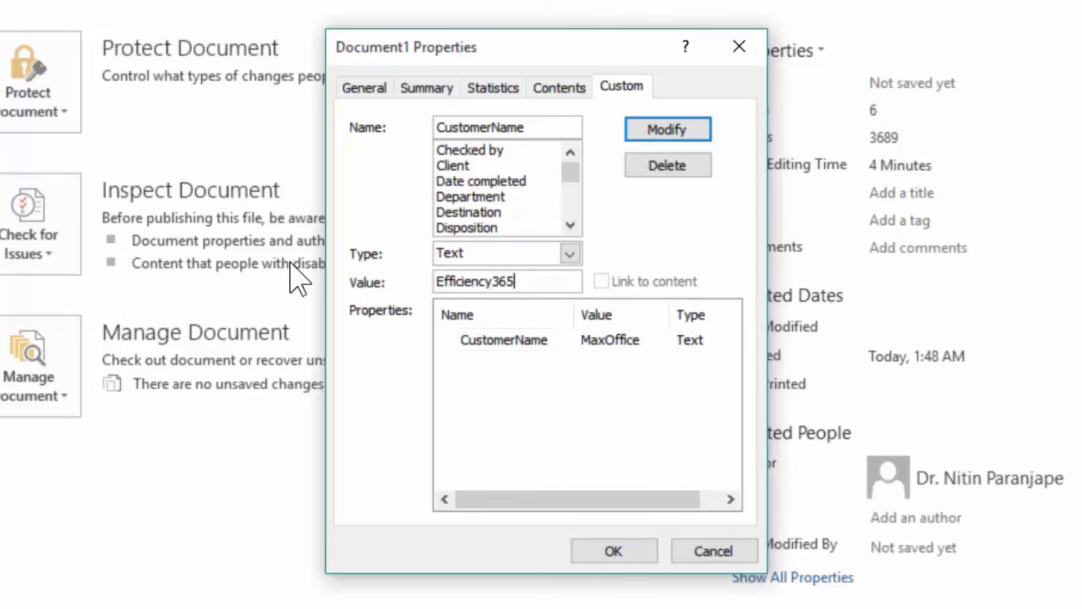
pyautogui.click(602, 554)
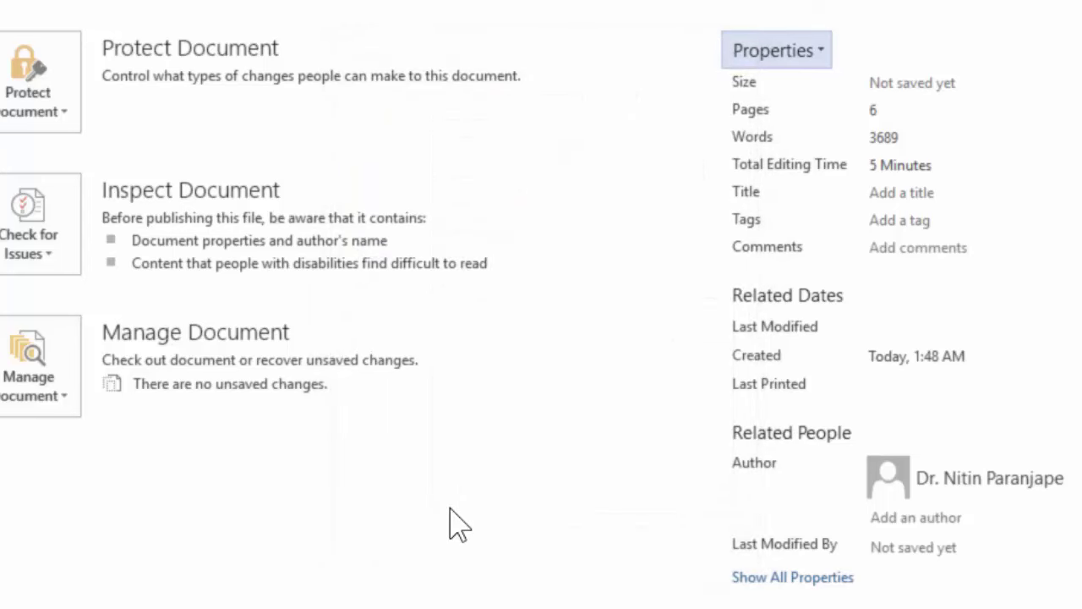
pyautogui.press('Escape')
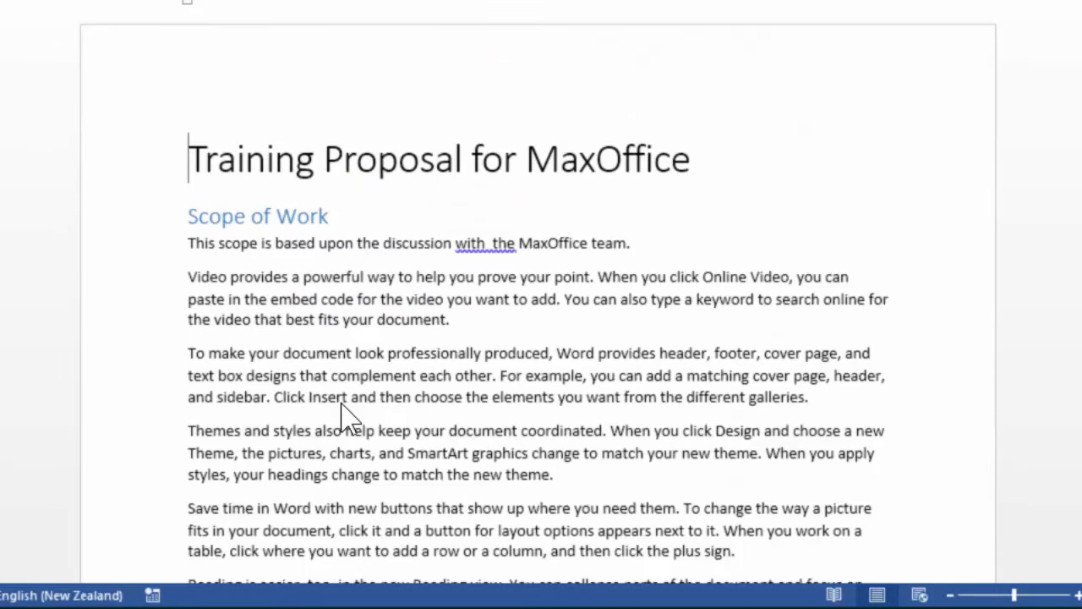
# Update the title's field so it shows Efficiency365
pyautogui.doubleClick(633, 155)
pyautogui.rightClick(633, 154)
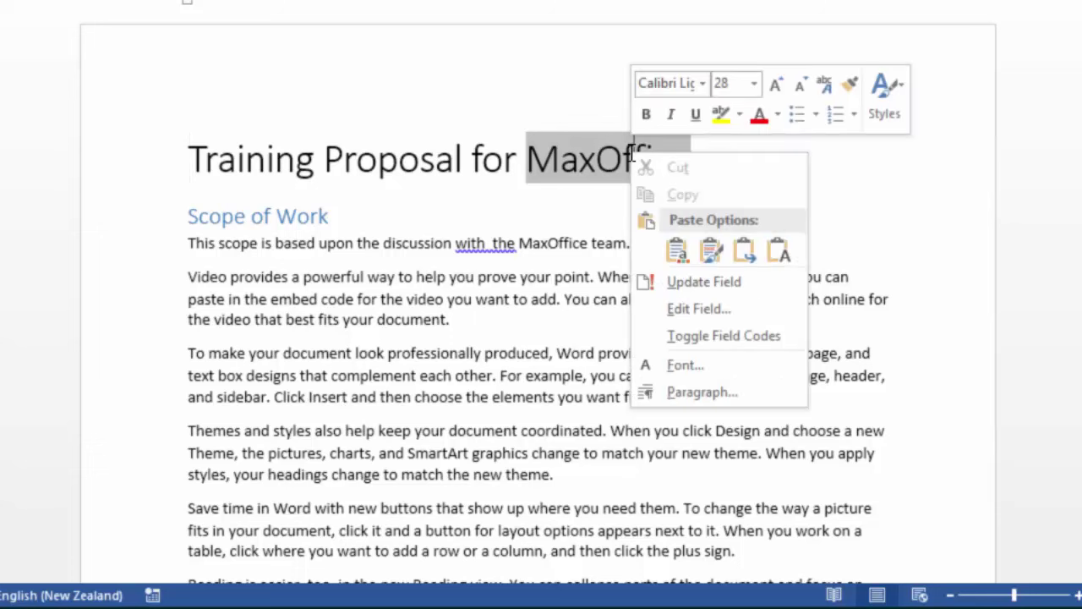
pyautogui.click(702, 287)
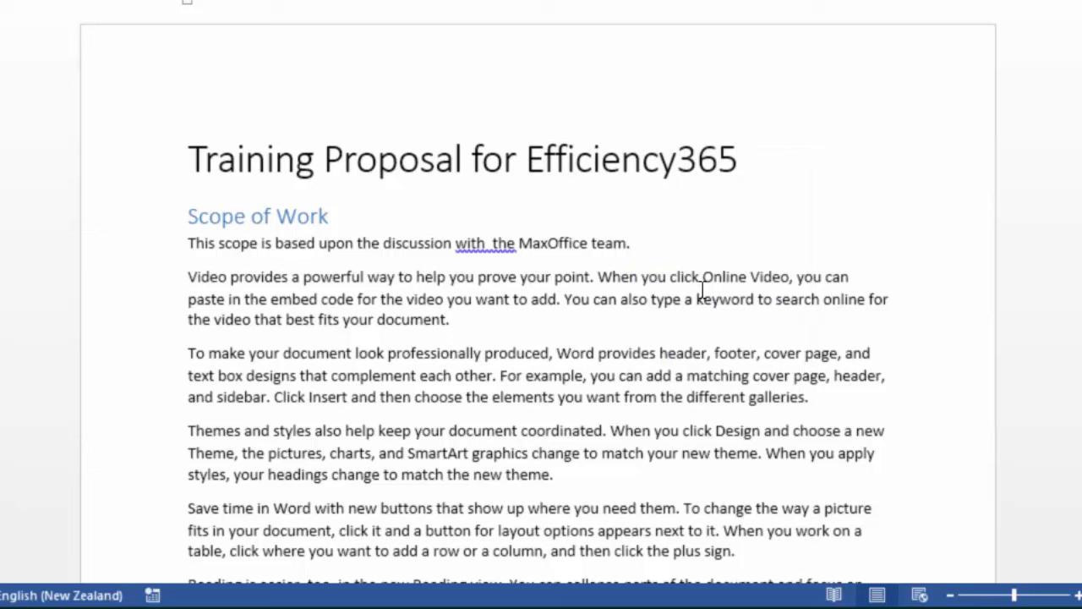
pyautogui.click(703, 297)
# Select the whole document, update all fields, and check the Responsibilities of Efficiency365 heading
pyautogui.hotkey('ctrl', 'a')
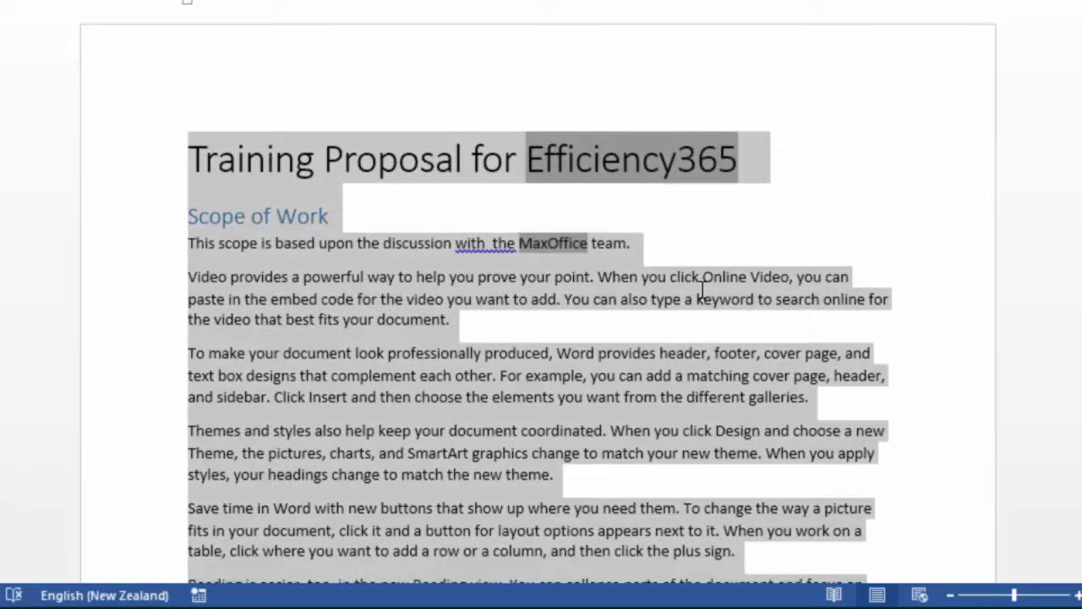
pyautogui.rightClick(462, 284)
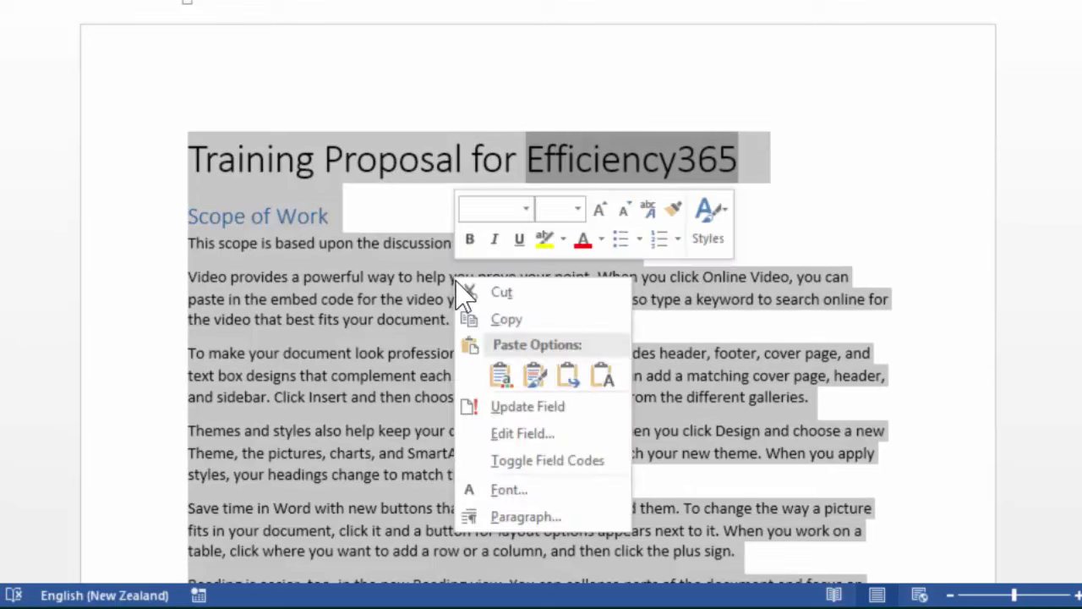
pyautogui.click(556, 404)
pyautogui.click(562, 415)
pyautogui.scroll(-6, 557, 401)
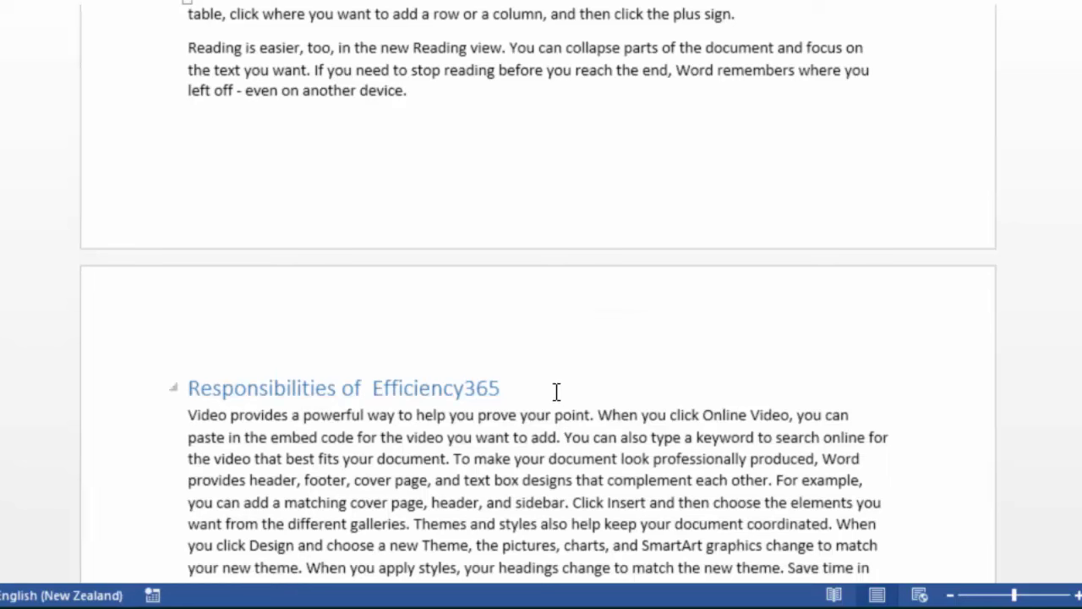
pyautogui.click(554, 385)
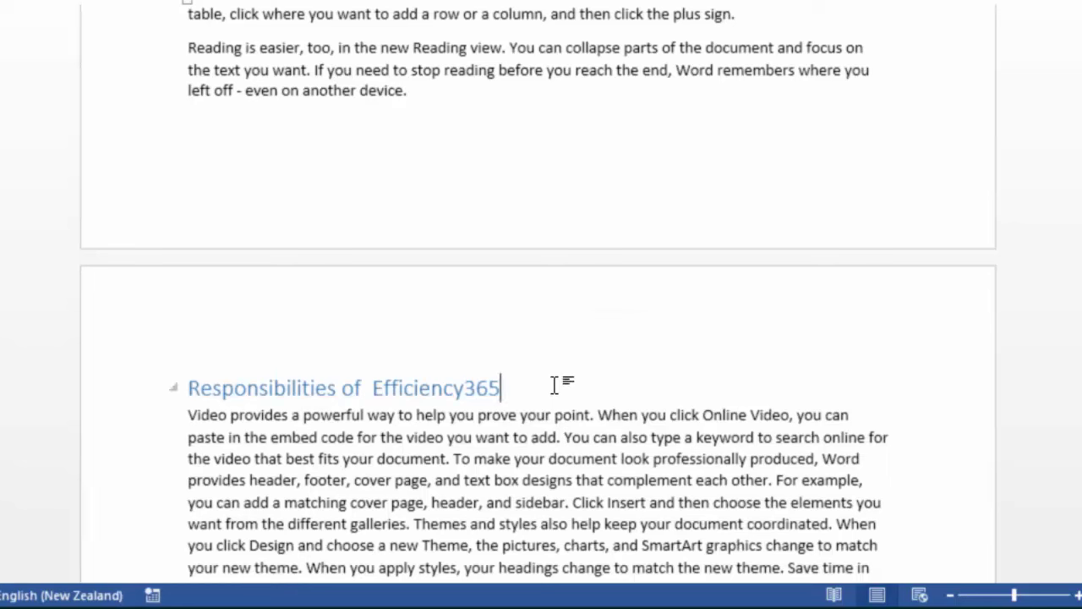